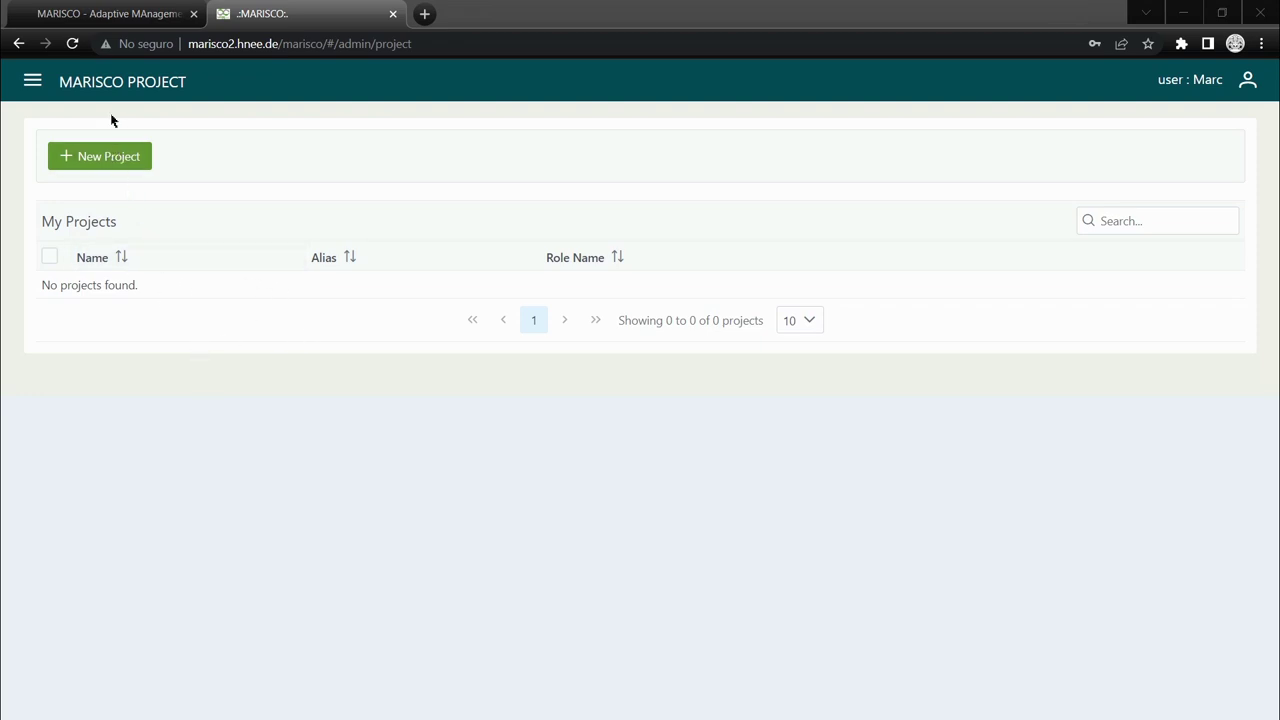
# Create a new project and name it Beispielprojekt
pyautogui.click(112, 160)
pyautogui.click(112, 160)
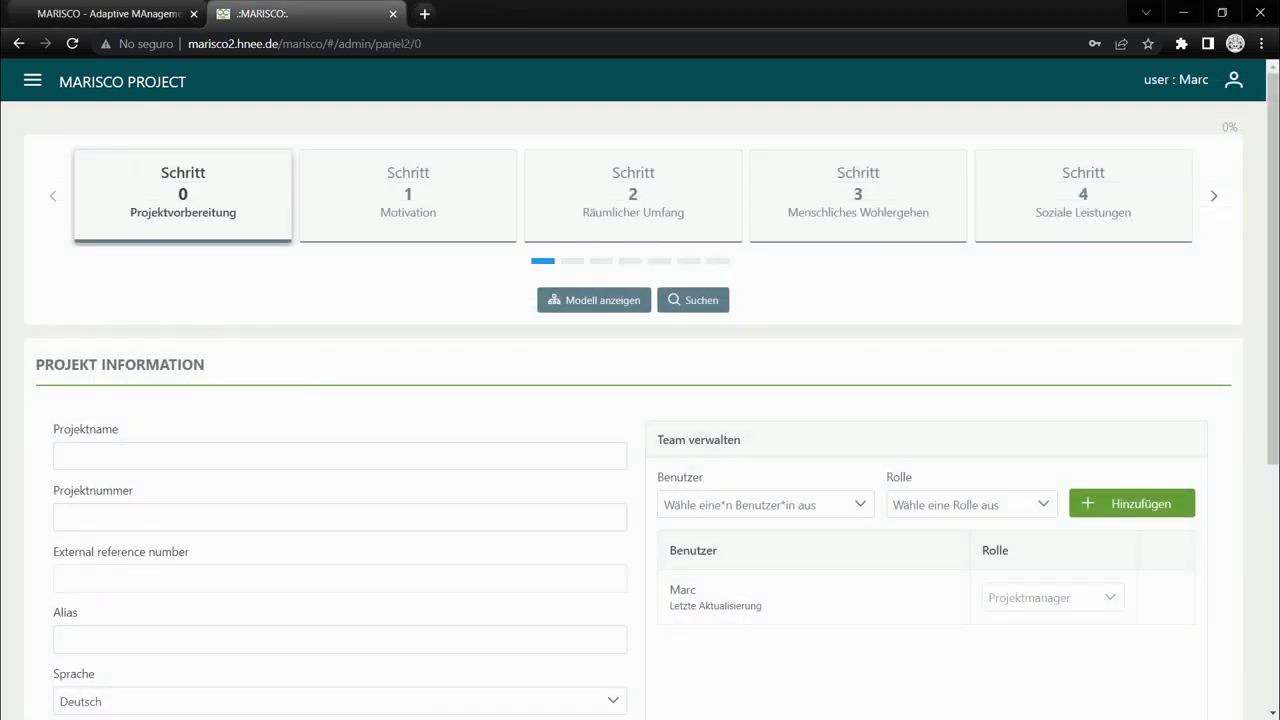
pyautogui.click(165, 457)
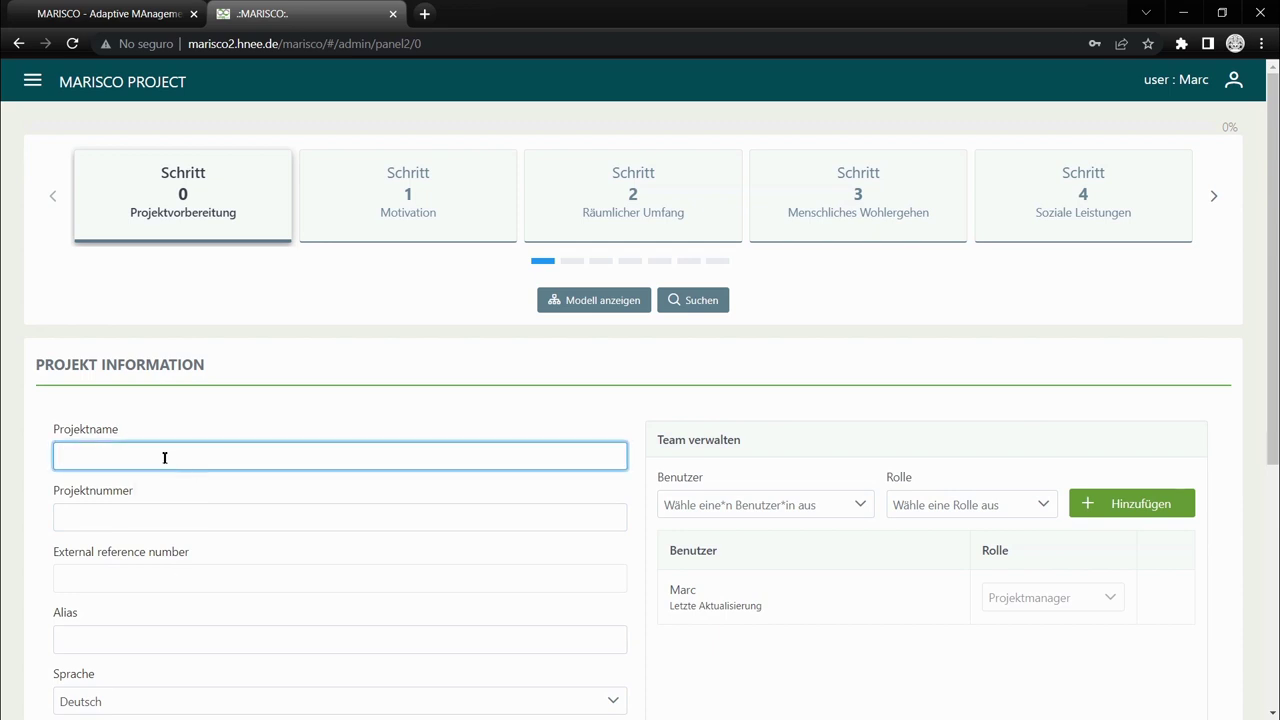
pyautogui.write('Beispielprojekt')
pyautogui.press('Tab')
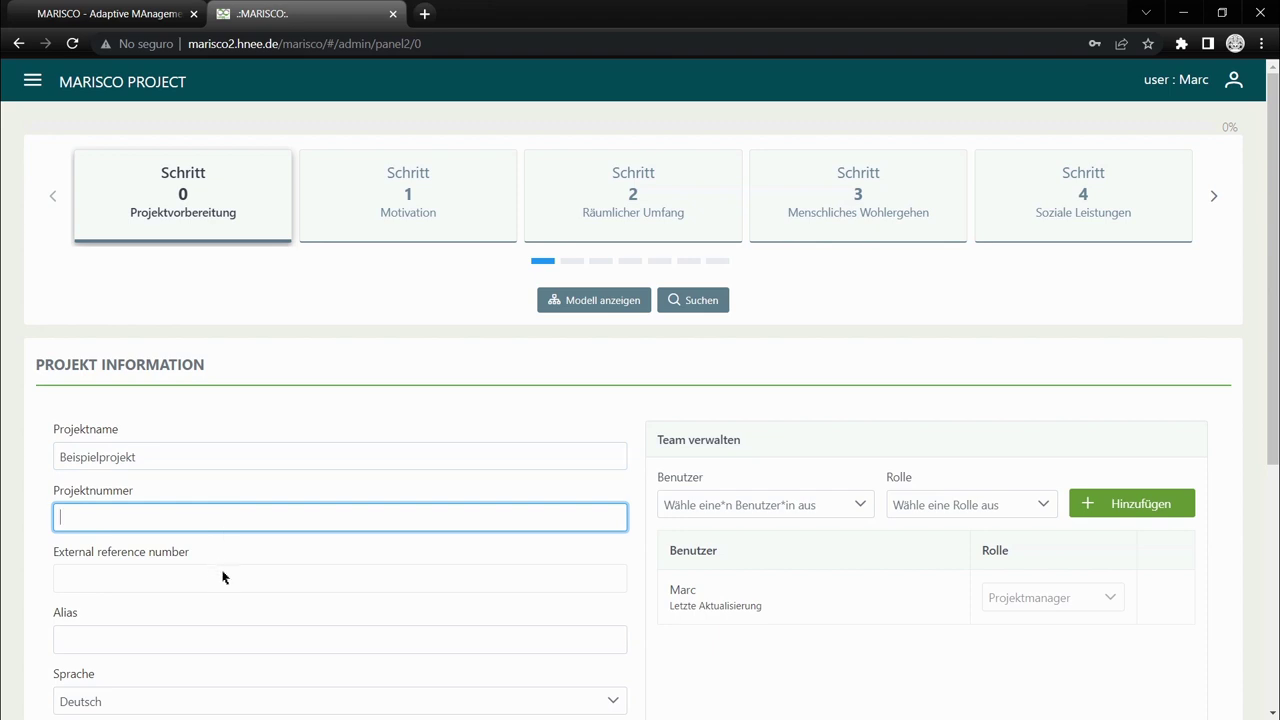
# Set the project language to Deutsch and clear the additional language
pyautogui.click(219, 635)
pyautogui.scroll(-2, 262, 512)
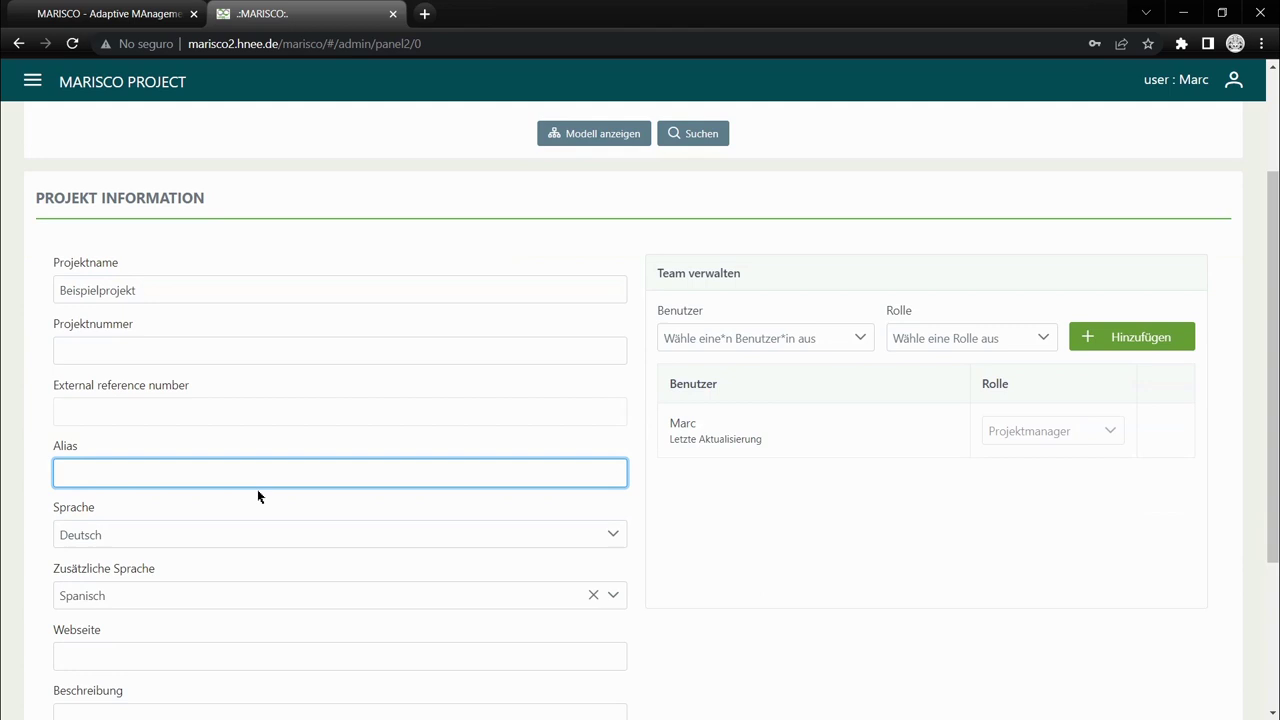
pyautogui.click(613, 536)
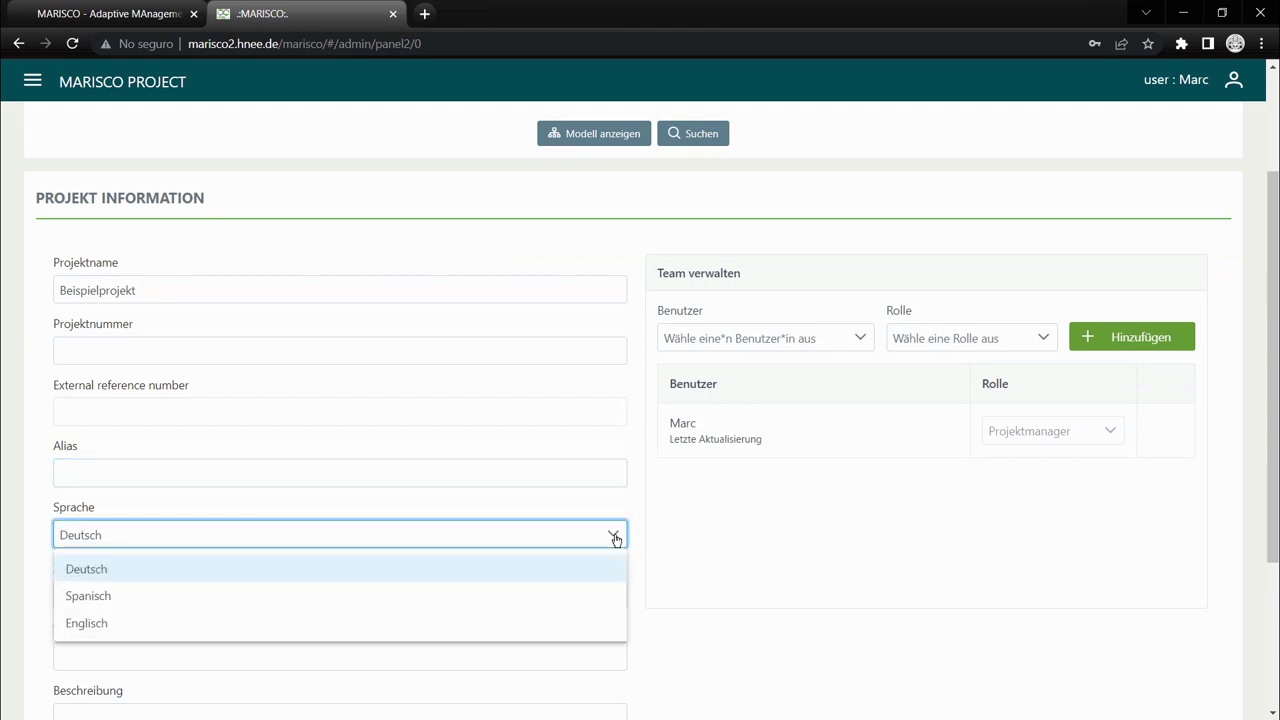
pyautogui.click(556, 574)
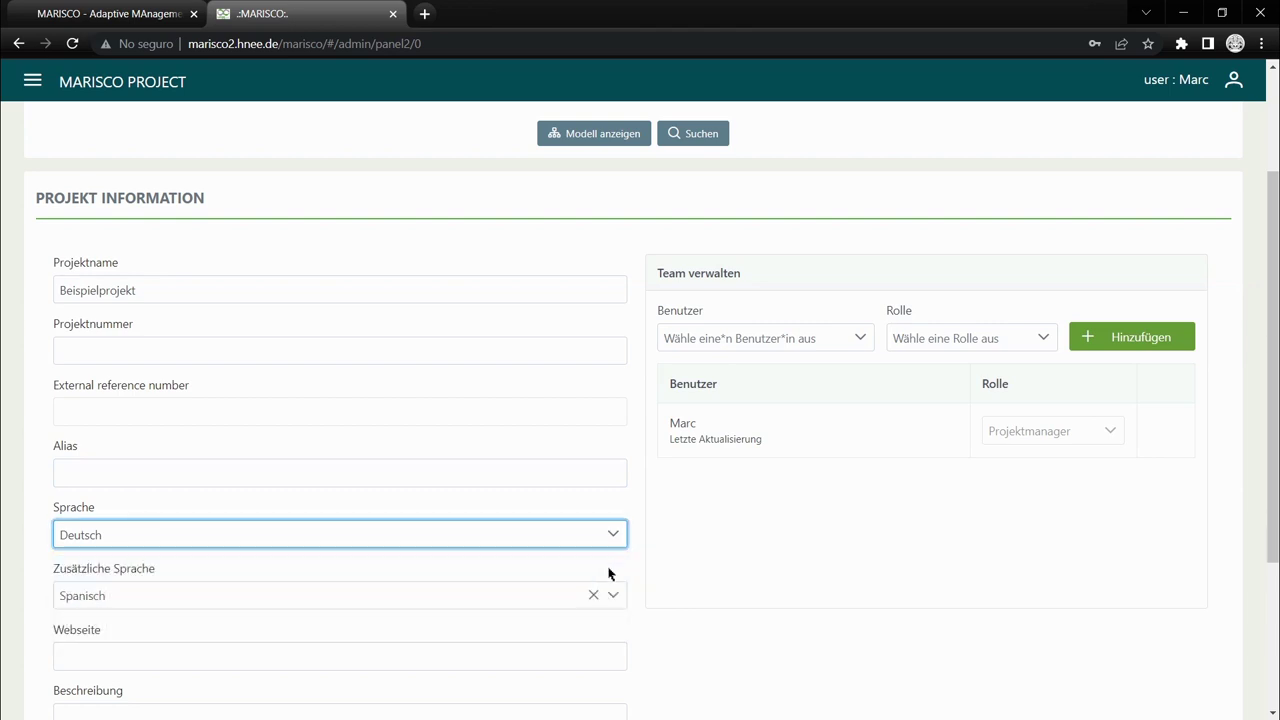
pyautogui.click(594, 595)
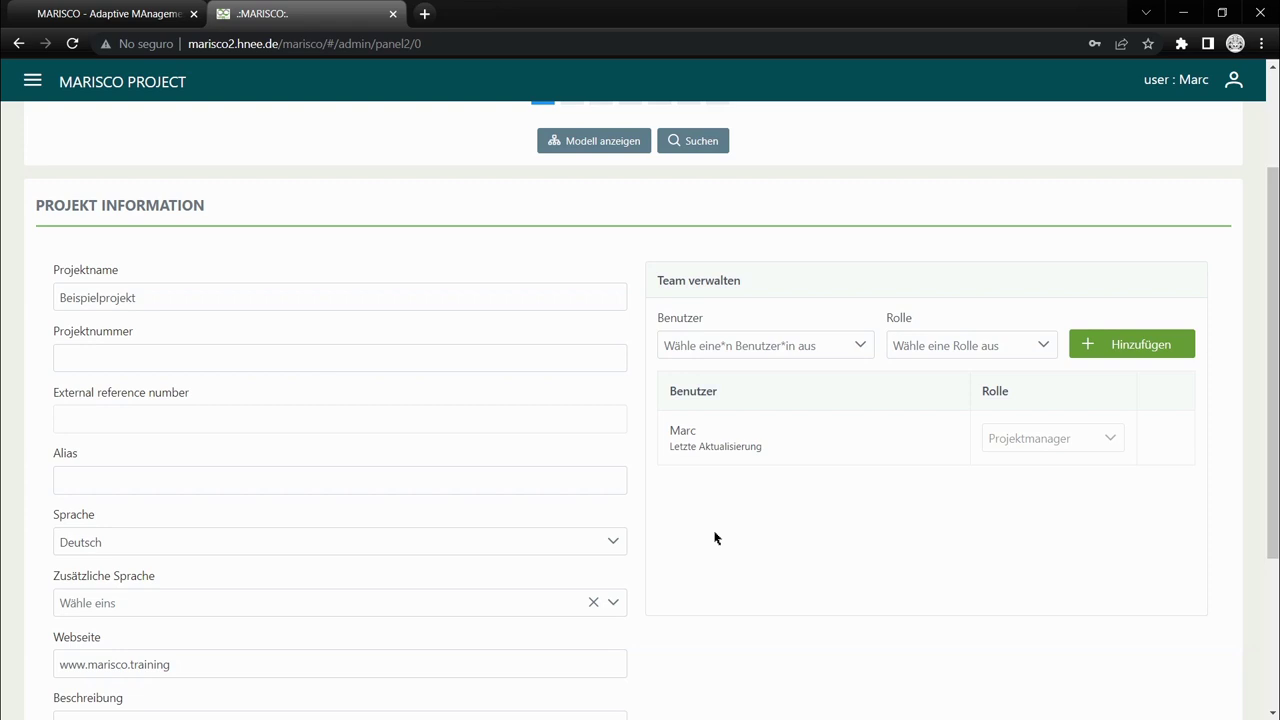
# Check the selectable team users and roles, and save the project information to continue to the Motivation step
pyautogui.click(860, 347)
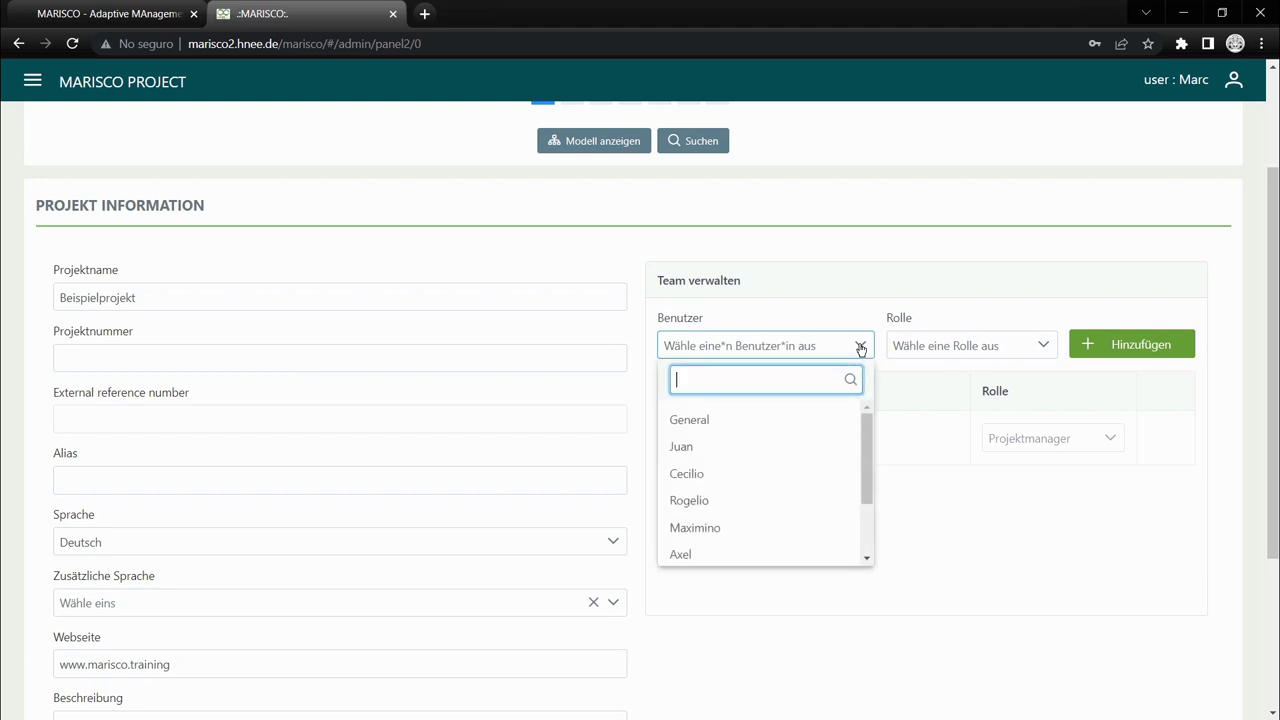
pyautogui.click(860, 347)
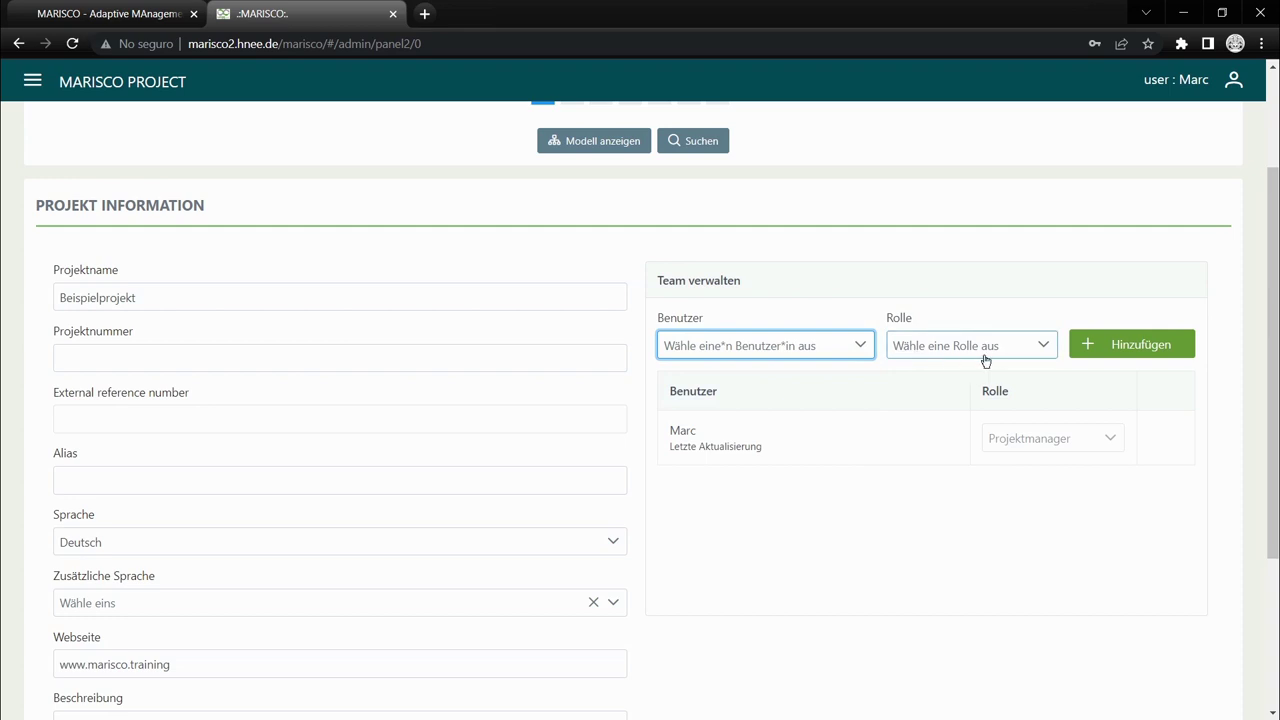
pyautogui.click(1046, 349)
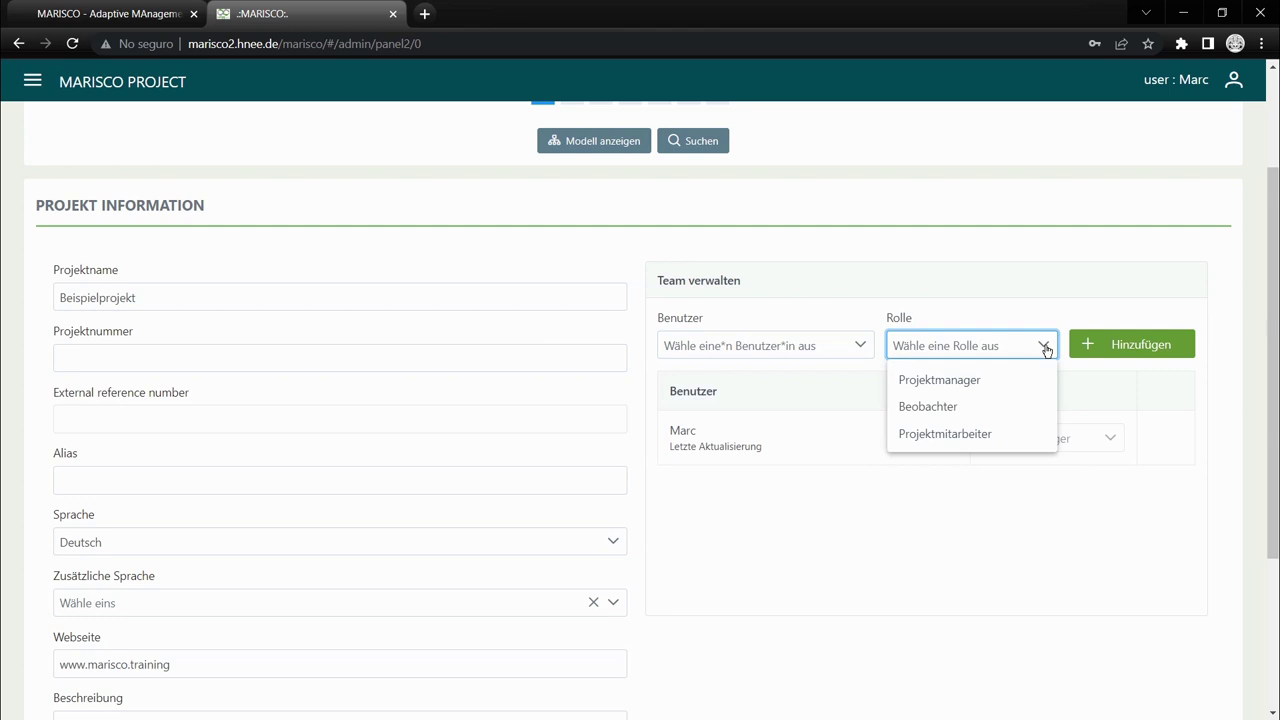
pyautogui.click(1046, 347)
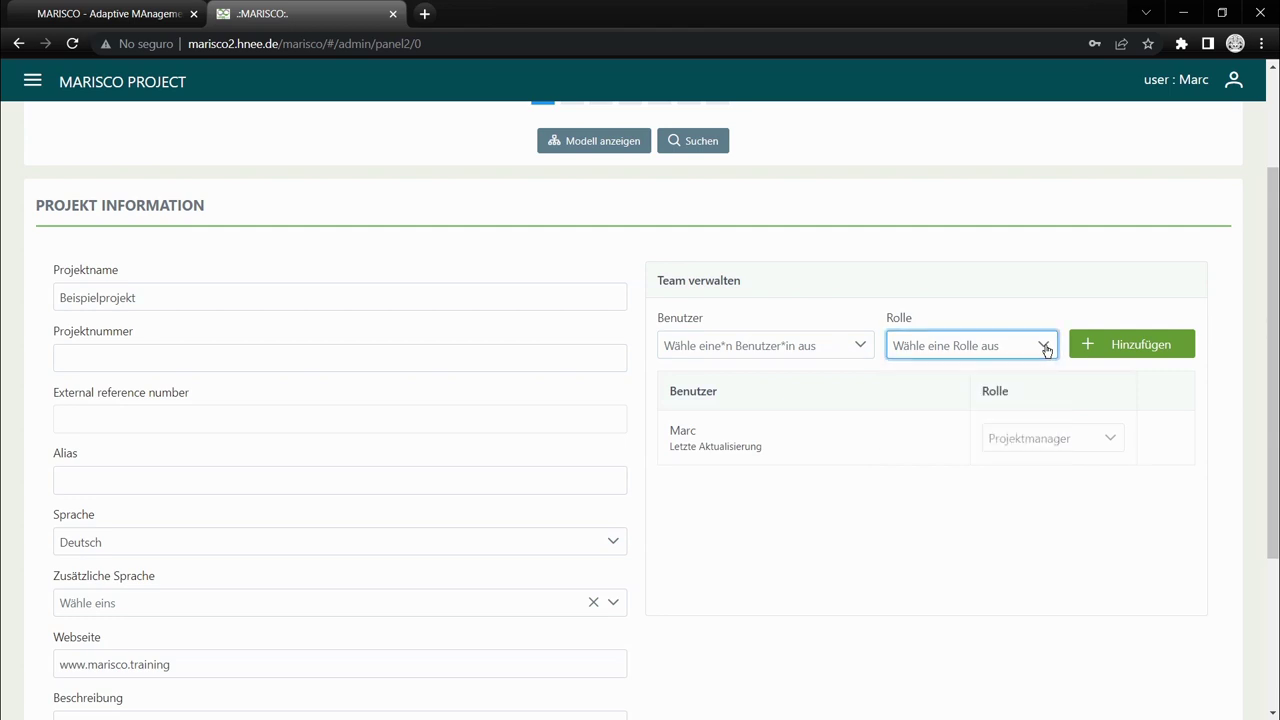
pyautogui.scroll(-3, 1014, 460)
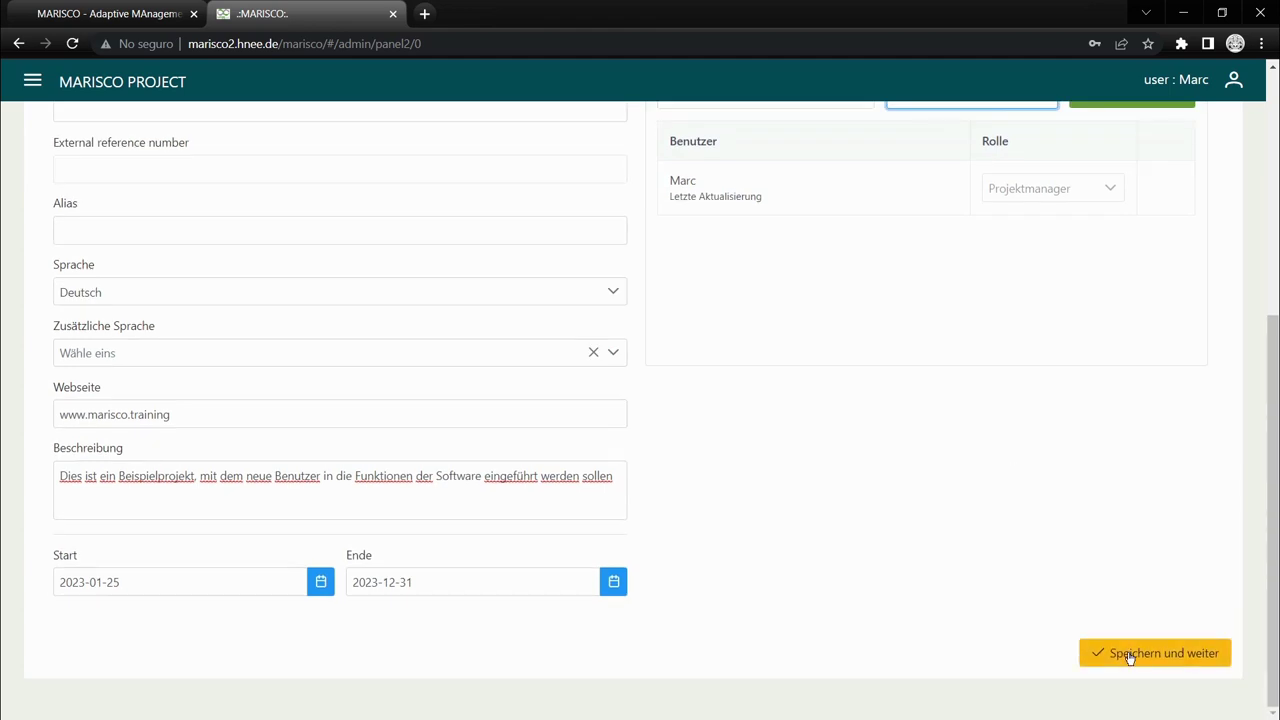
pyautogui.click(1129, 656)
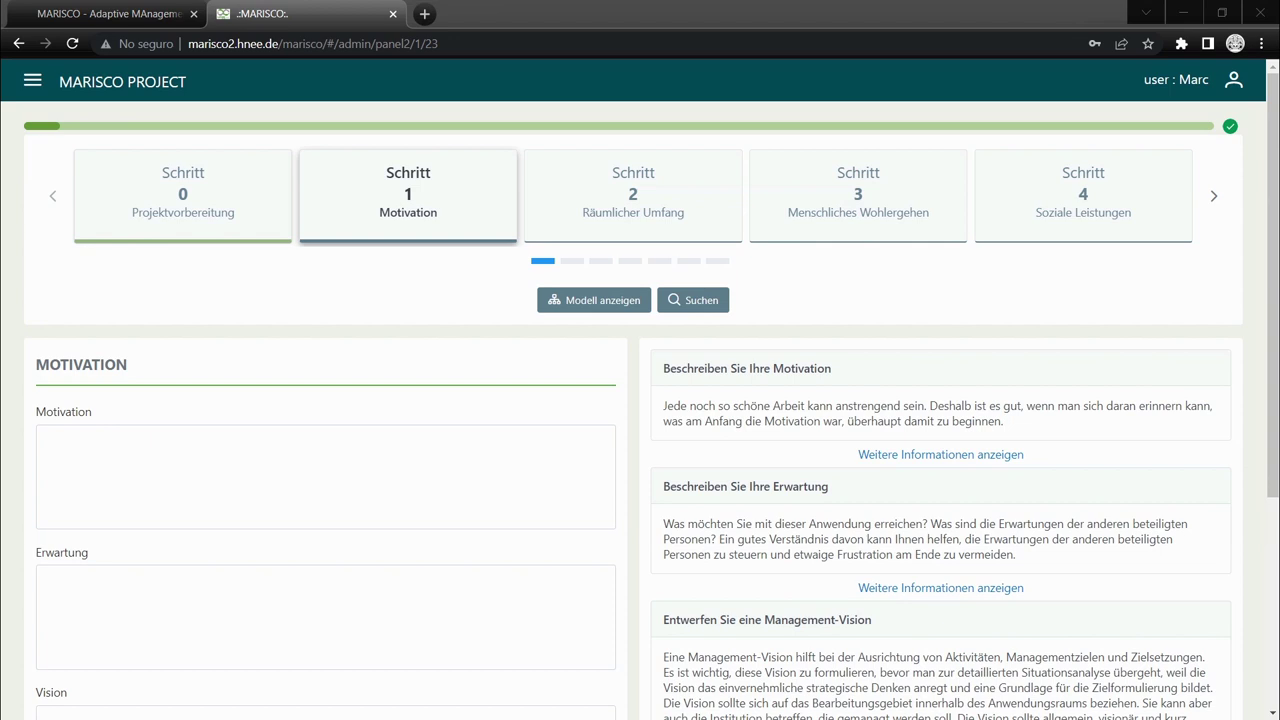
# Read the additional information on describing the motivation and the expectation
pyautogui.click(889, 460)
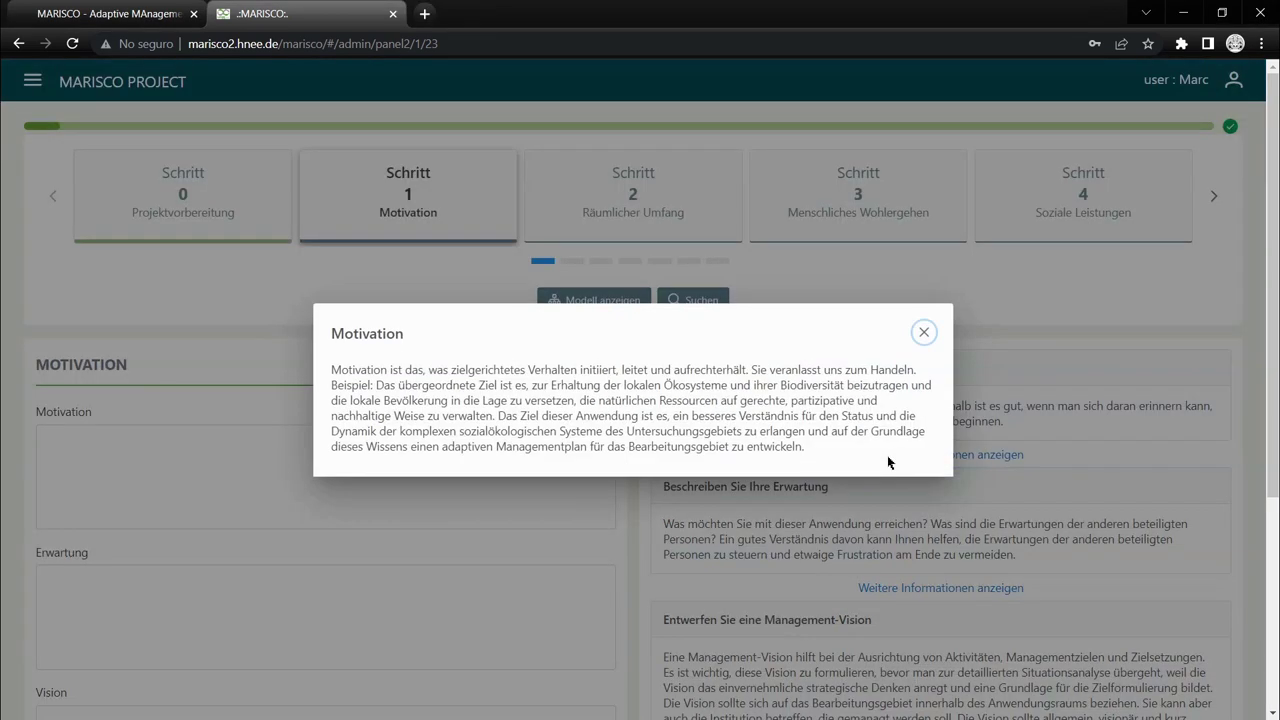
pyautogui.click(925, 334)
pyautogui.click(921, 588)
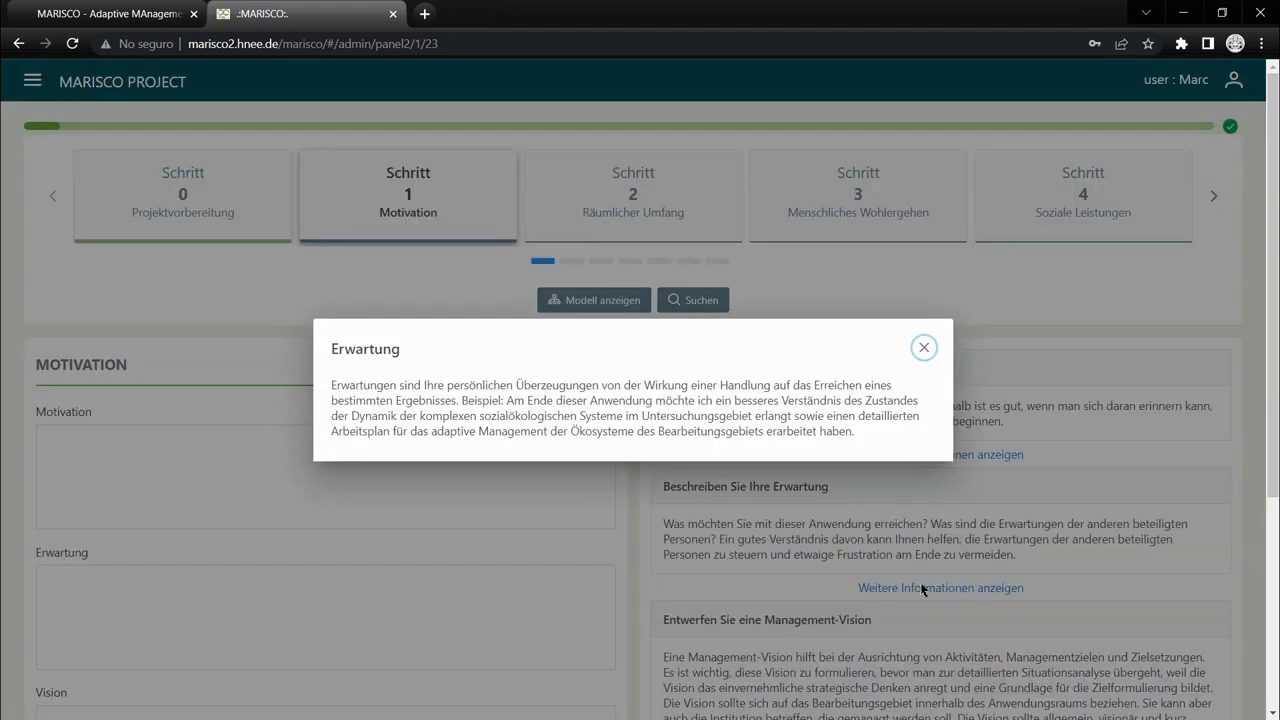
pyautogui.click(924, 350)
# Fill Motivation with the text beginning "Das Ziel dieser Anwendung ist es" and Erwartung with the text beginning "Am Ende dieser Anwendung möchte ich"
pyautogui.click(399, 460)
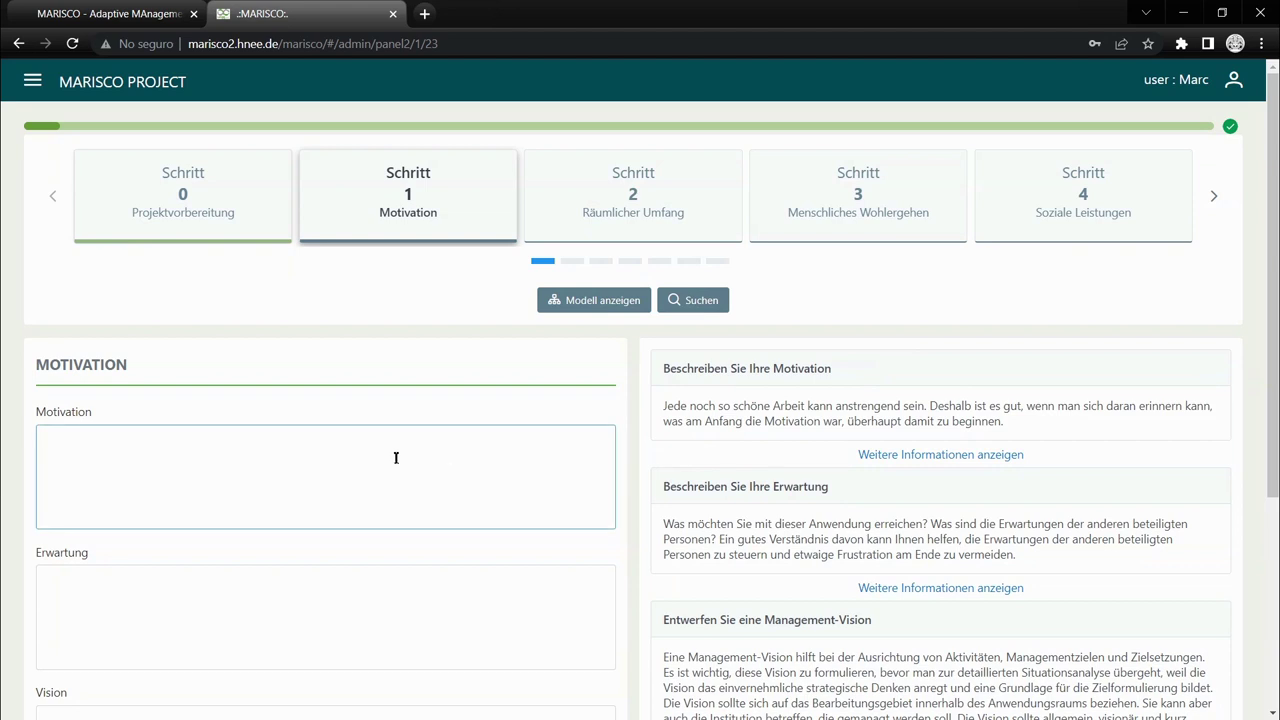
pyautogui.write('Das Ziel dieser Anwendung ist es, ein besseres Verständnis für den Status und die Dynamik der komplexen sozialökologischen Systeme des Untersuchungsgebiets zu erlangen und auf der Grundlage dieses Wissens einen adaptiven Managementplan für das Bearbeitungsgebiet zu entwickeln.')
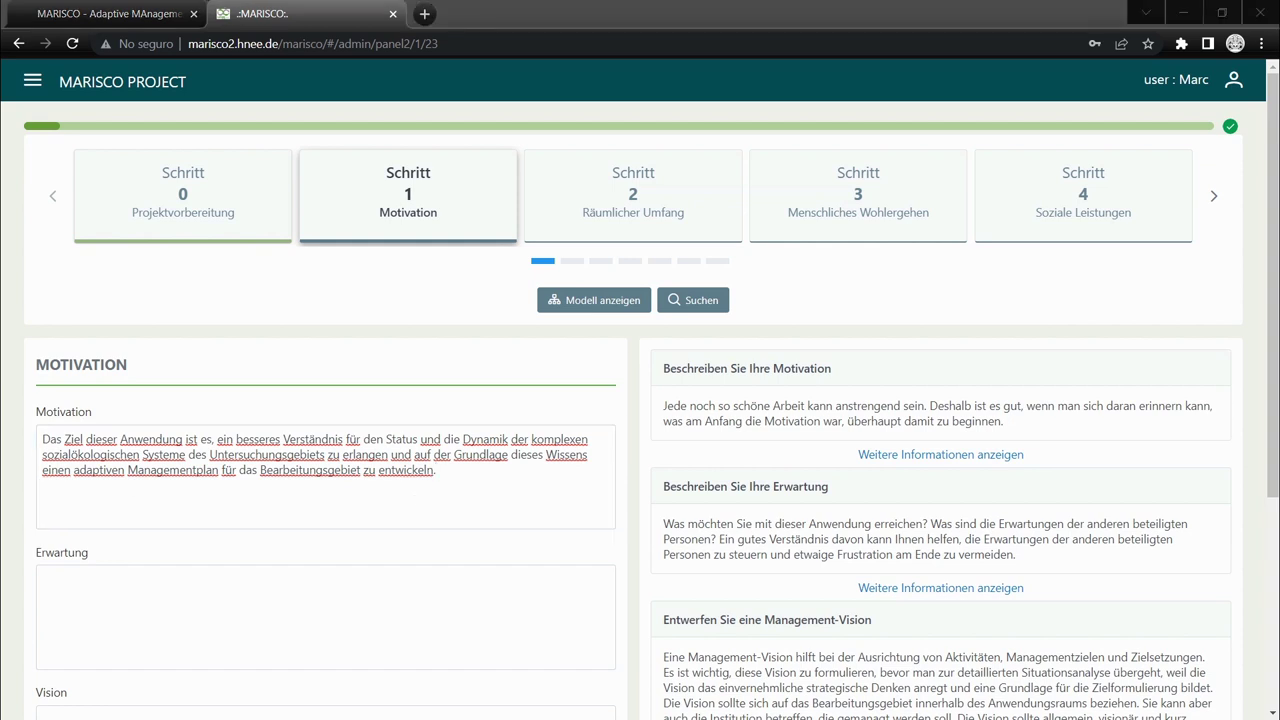
pyautogui.hotkey('alt', 'Tab')
pyautogui.press('Tab')
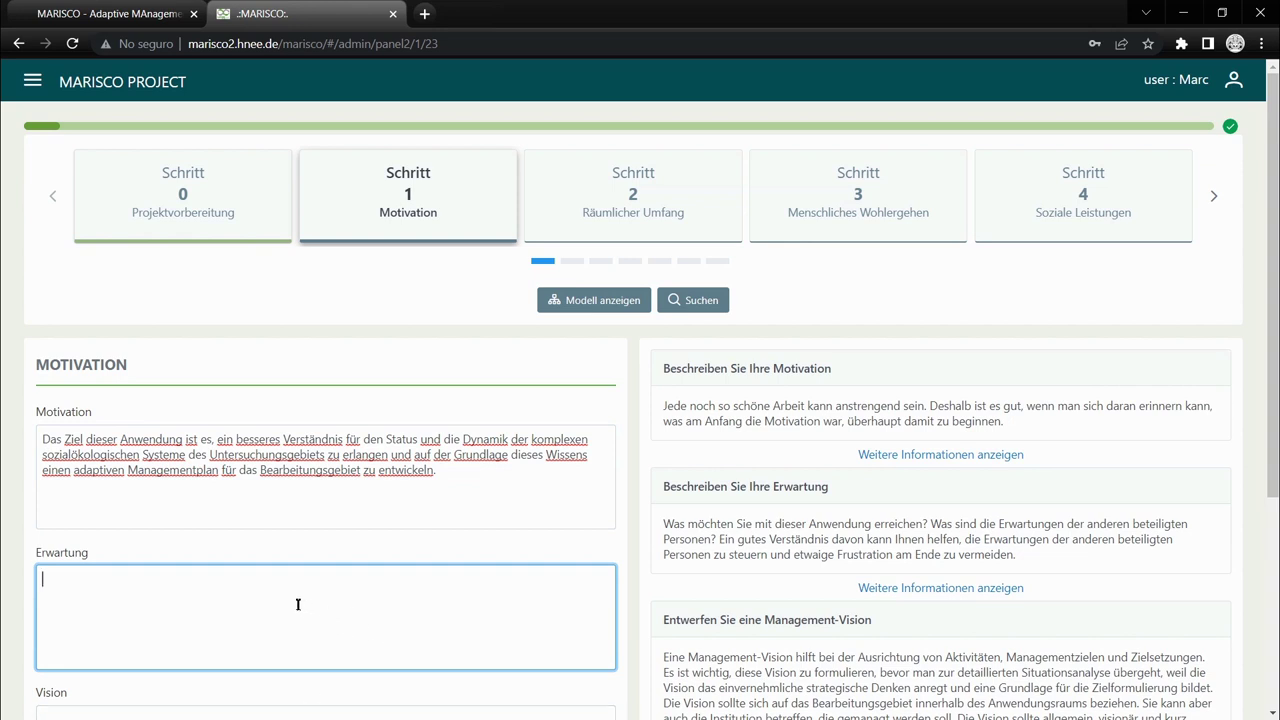
pyautogui.write('Am Ende dieser Anwendung möchte ich ein besseres Verständnis des Zustandes der Dynamik der komplexen sozialökologischen Systeme im Untersuchungsgebiet erlangt sowie einen detaillierten Arbeitsplan für das adaptive Management der Ökosysteme des Bearbeitungsgebiets erarbeitet haben.')
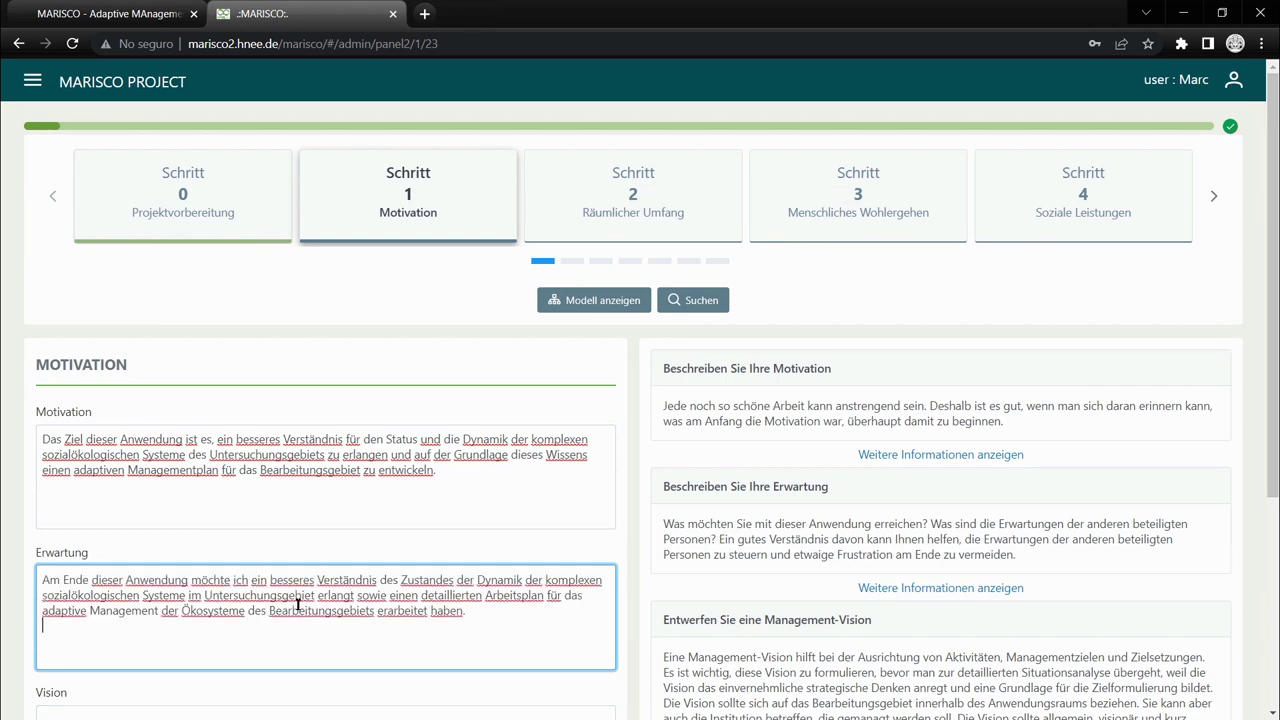
# Read the additional information on drafting a management vision
pyautogui.scroll(-2, 371, 546)
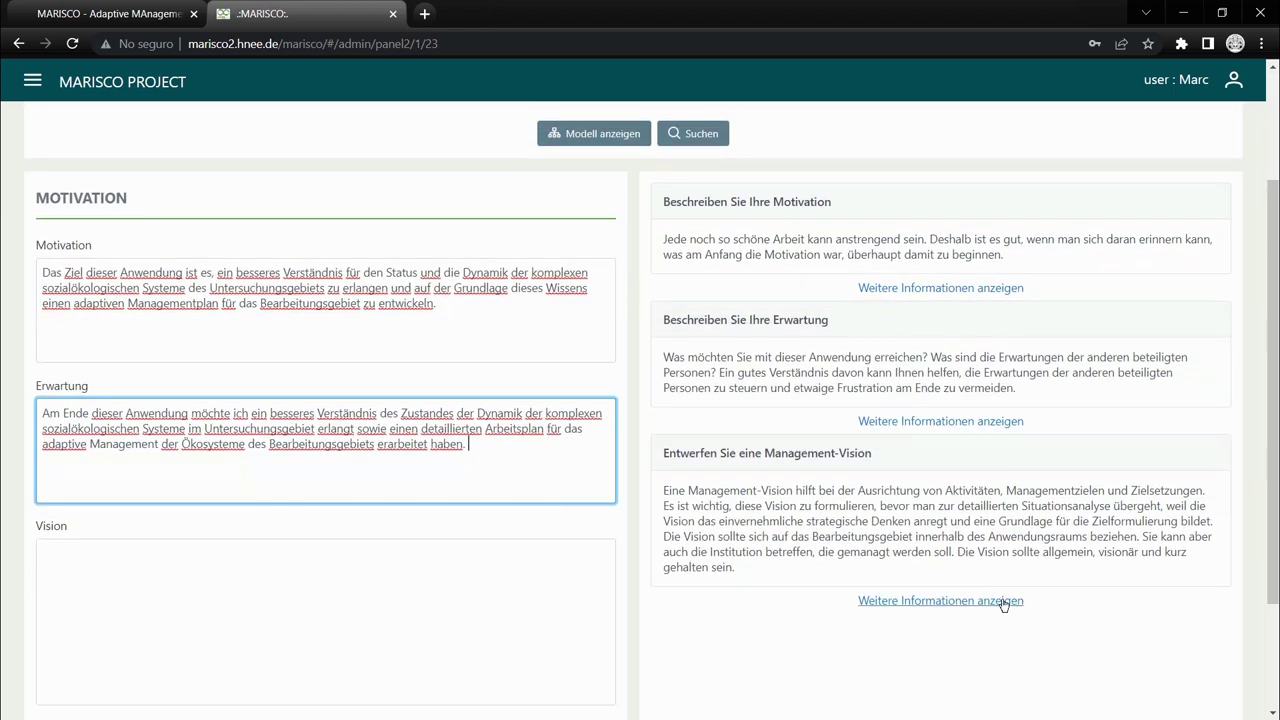
pyautogui.click(1003, 602)
pyautogui.click(923, 302)
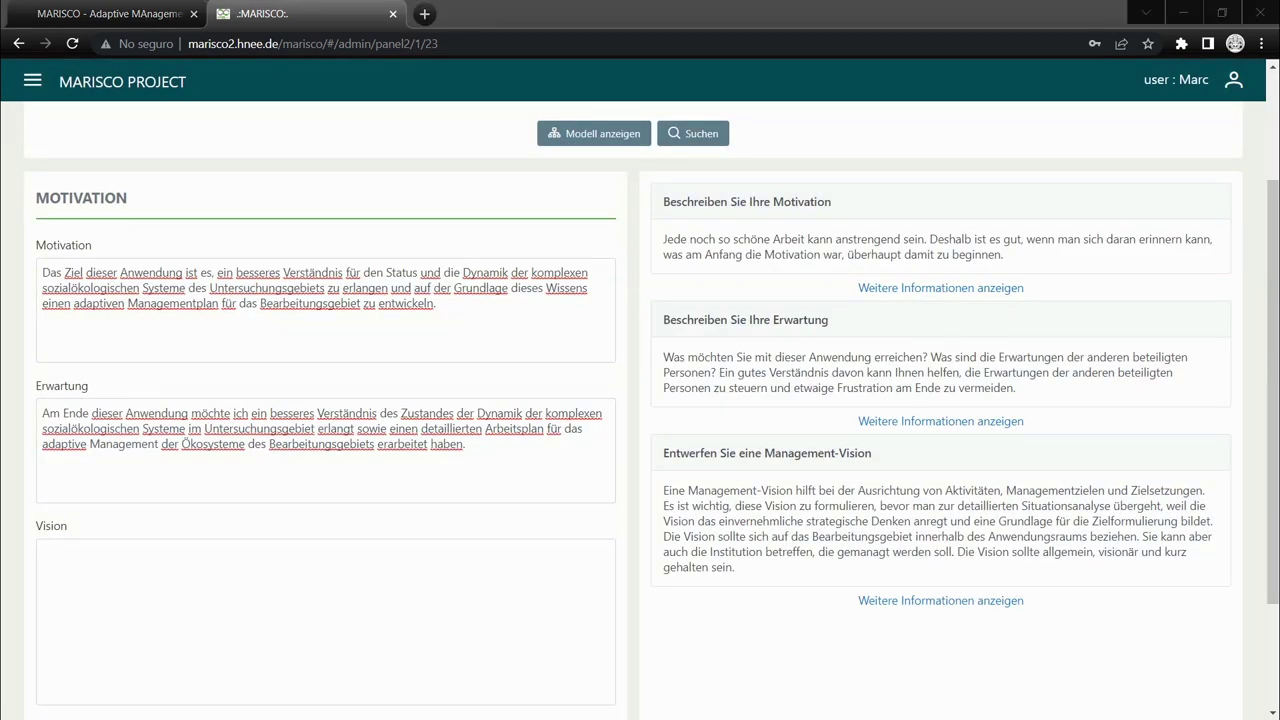
# Enter the Vision text beginning "Das Untersuchungsgebiet ist ein sehr gut erhaltenes Naturgebiet" and delete its second sentence, starting "Es wurde geschaffen"
pyautogui.click(93, 678)
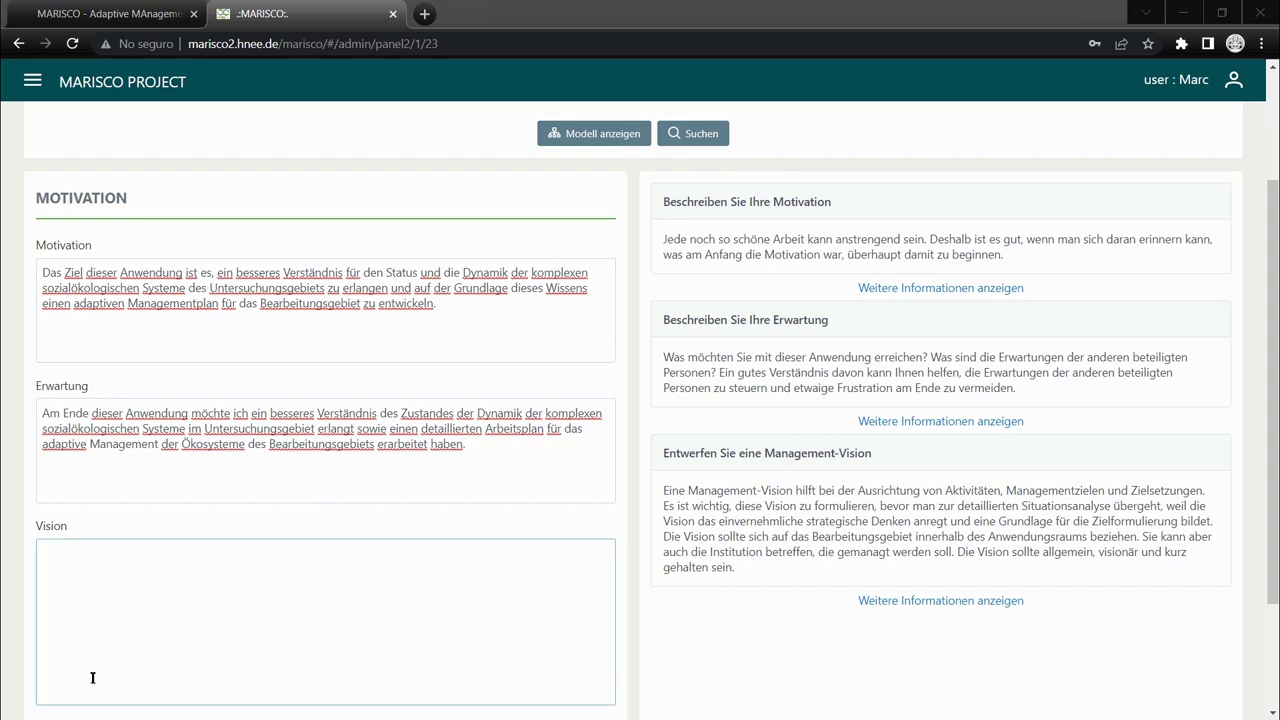
pyautogui.rightClick(161, 567)
pyautogui.click(131, 574)
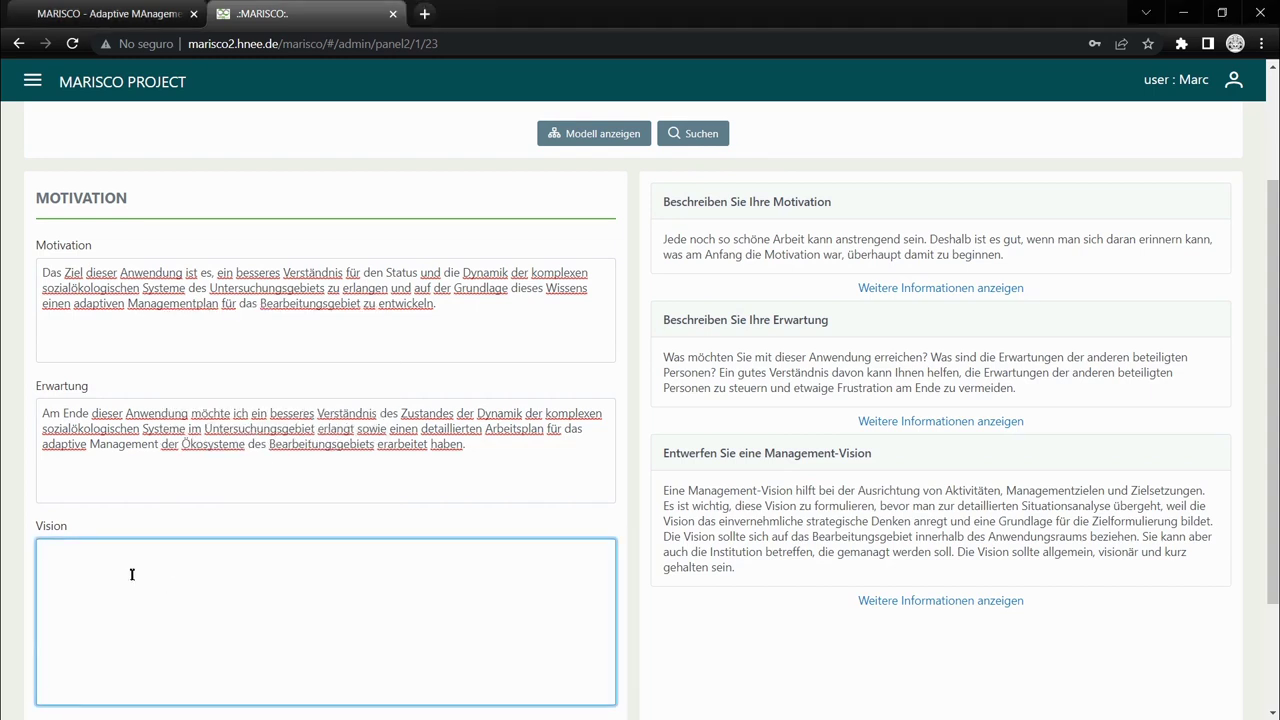
pyautogui.write('Das Untersuchungsgebiet  ist ein sehr gut erhaltenes Naturgebiet mit einer einzigartigen biologischen, landschaftlichen, ethnischen und kulturellen Vielfalt, welches eine große Bandbreite an Ökosystemleistungen bietet, die sowohl für die lokalen Gemeinschaften als auch für die Menschheit auf regionaler und globaler Ebene wichtig sind. Es wurde geschaffen, um seine biotischen und abiotischen Merkmale zu erhalten und zu erforschen und um sowohl das materielle als auch das spirituelle Wohlergehen der lokalen Gemeinschaften zu verbessern.')
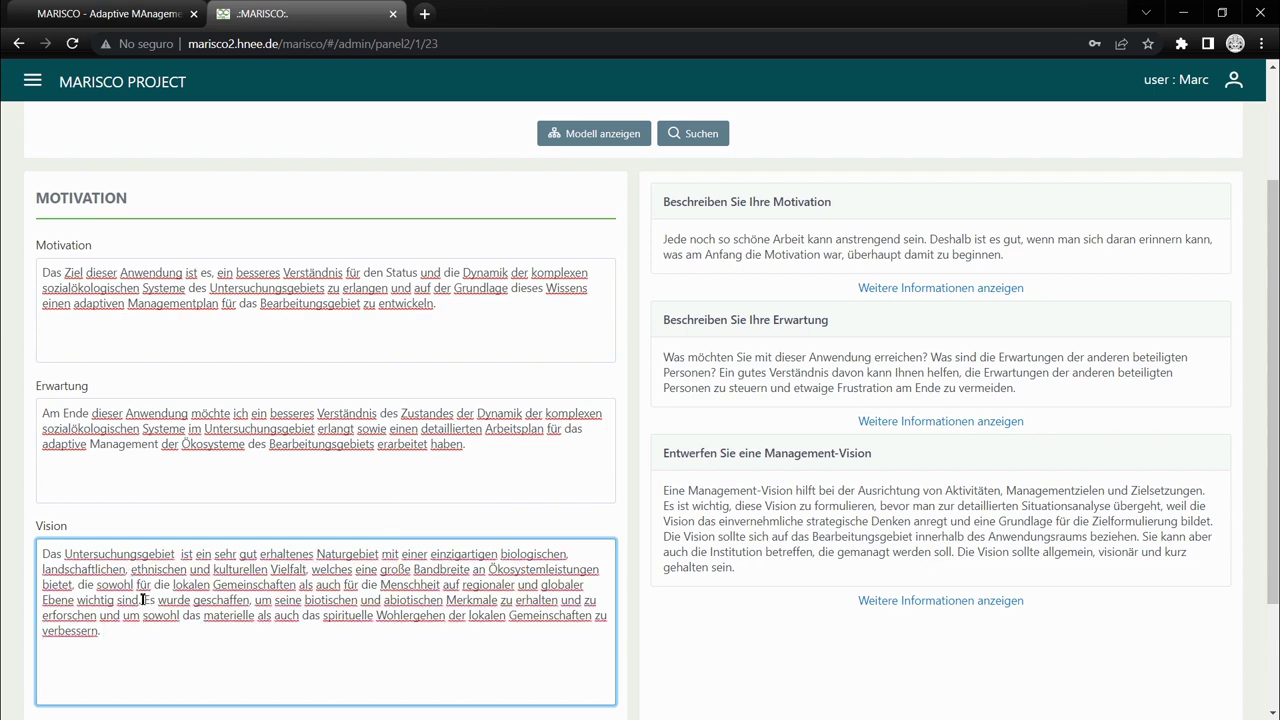
pyautogui.moveTo(143, 599); pyautogui.dragTo(143, 640)
pyautogui.press('BackSpace')
# Save the motivation, expectation and vision texts and continue to the Räumlicher Umfang step
pyautogui.scroll(-2, 632, 534)
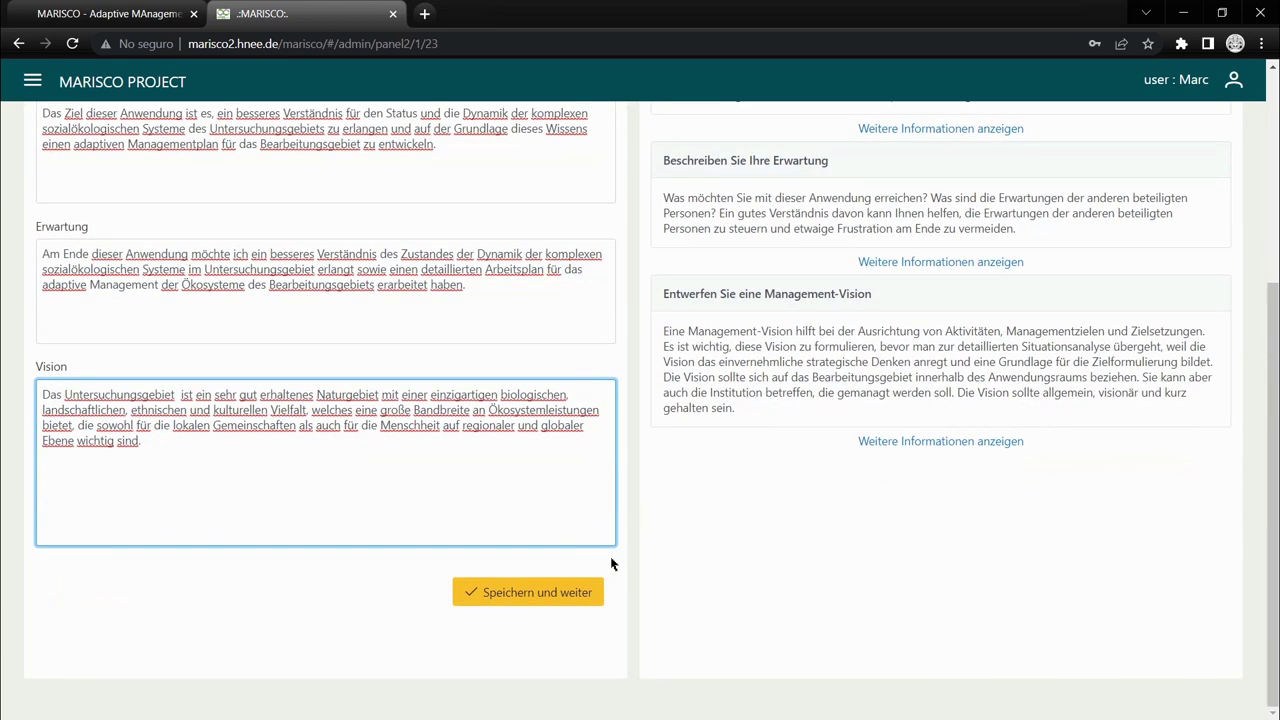
pyautogui.click(563, 597)
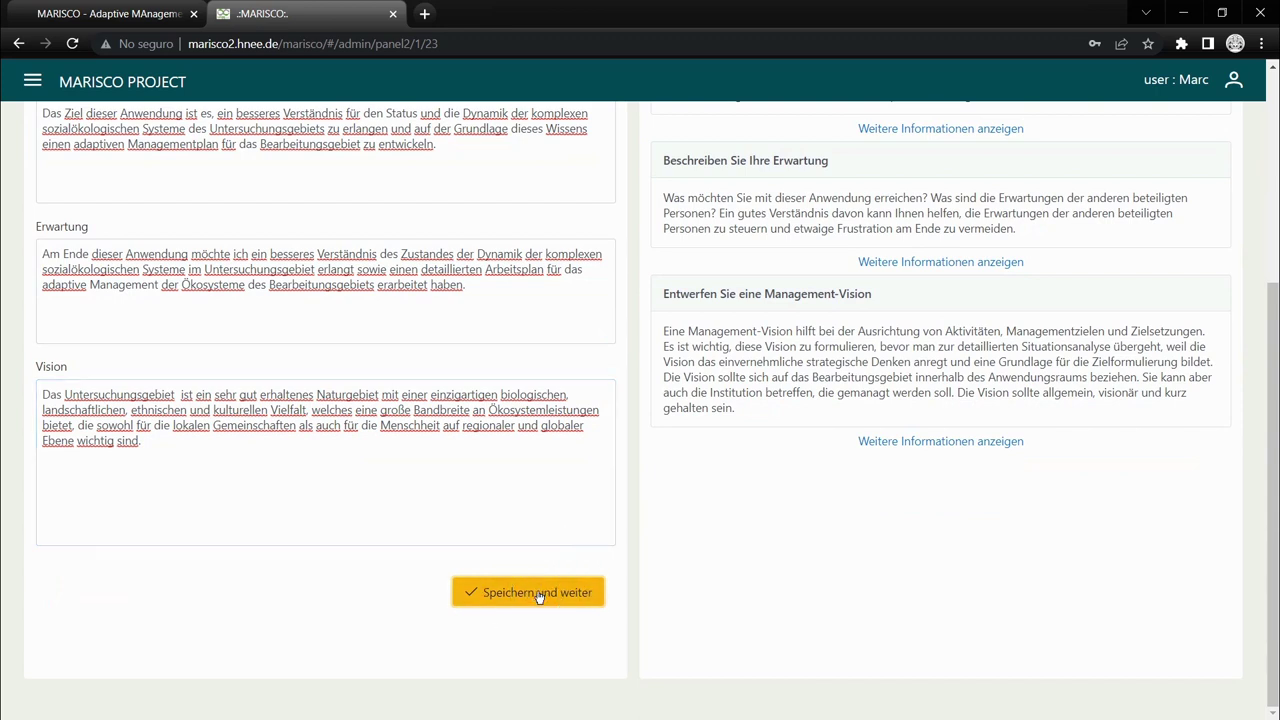
pyautogui.scroll(1, 604, 554)
pyautogui.click(603, 546)
pyautogui.scroll(1, 603, 546)
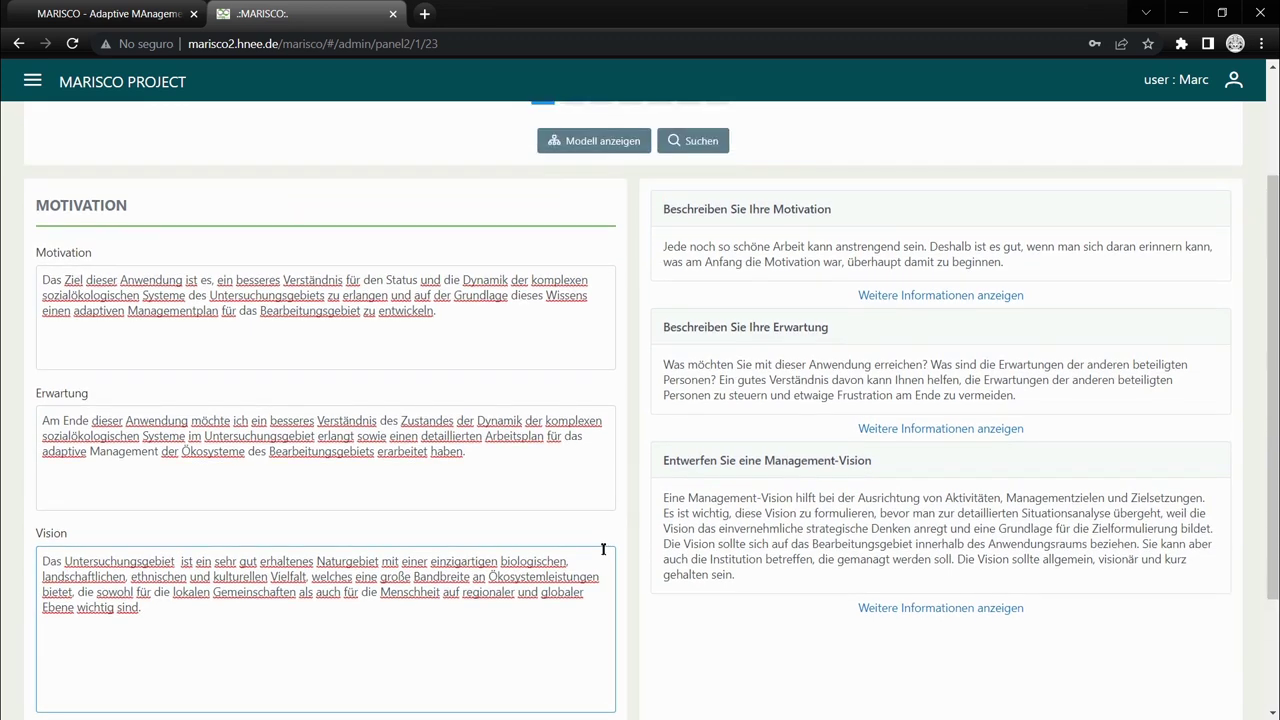
pyautogui.scroll(-2, 603, 548)
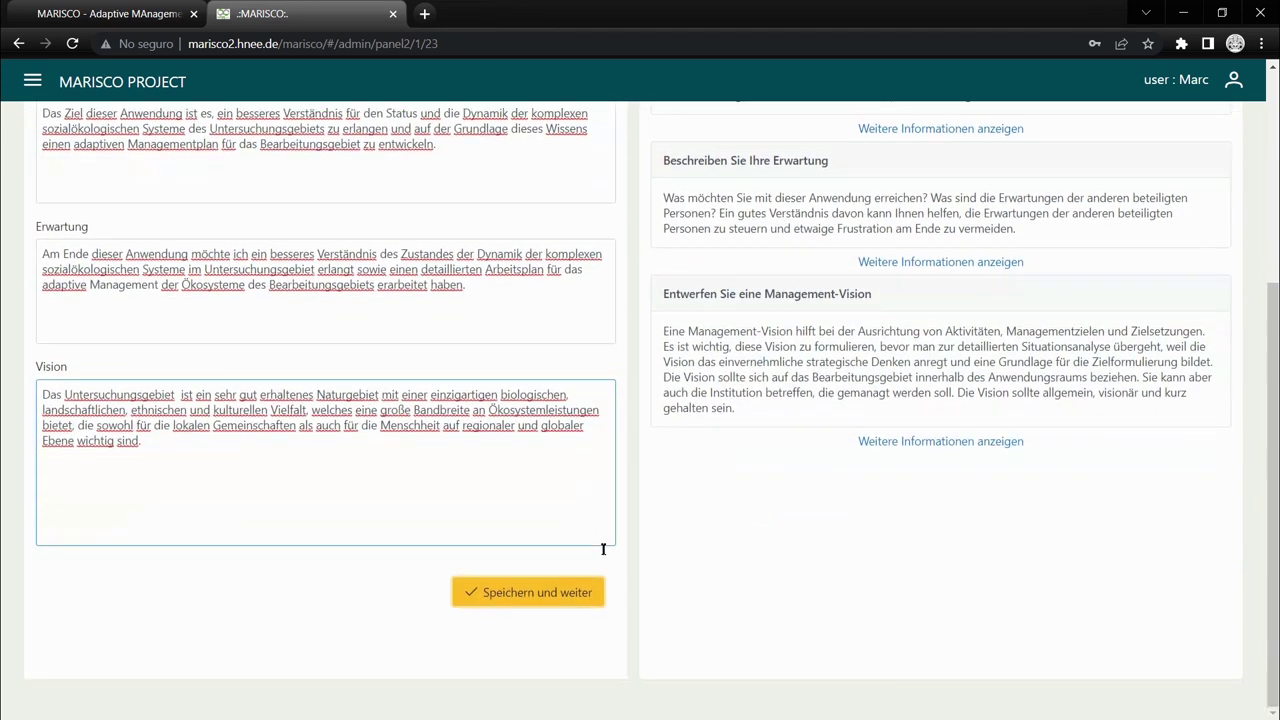
pyautogui.click(540, 600)
# Read the additional information on defining the Anwendungsraum
pyautogui.moveTo(1268, 331); pyautogui.dragTo(1268, 430)
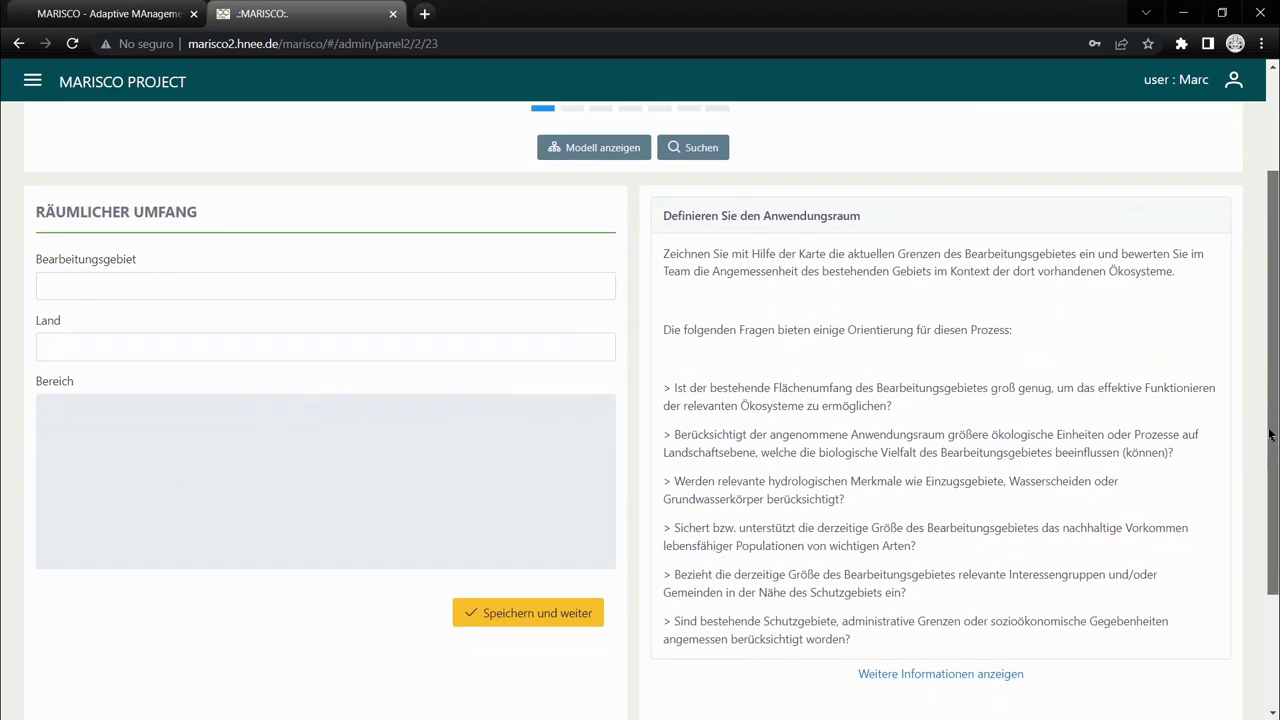
pyautogui.click(943, 676)
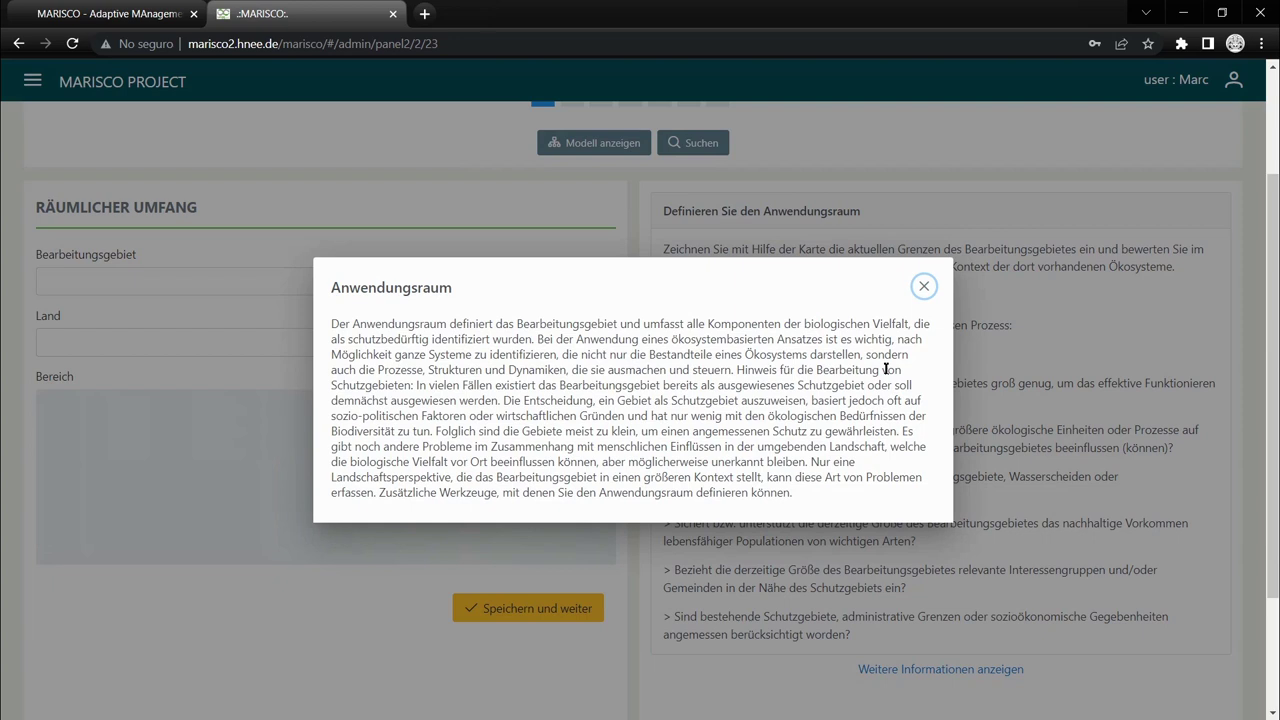
pyautogui.click(924, 289)
# Set Bearbeitungsgebiet to Untersuchungsgebiet and Land to Deutschland, then save the spatial scope and continue
pyautogui.click(207, 290)
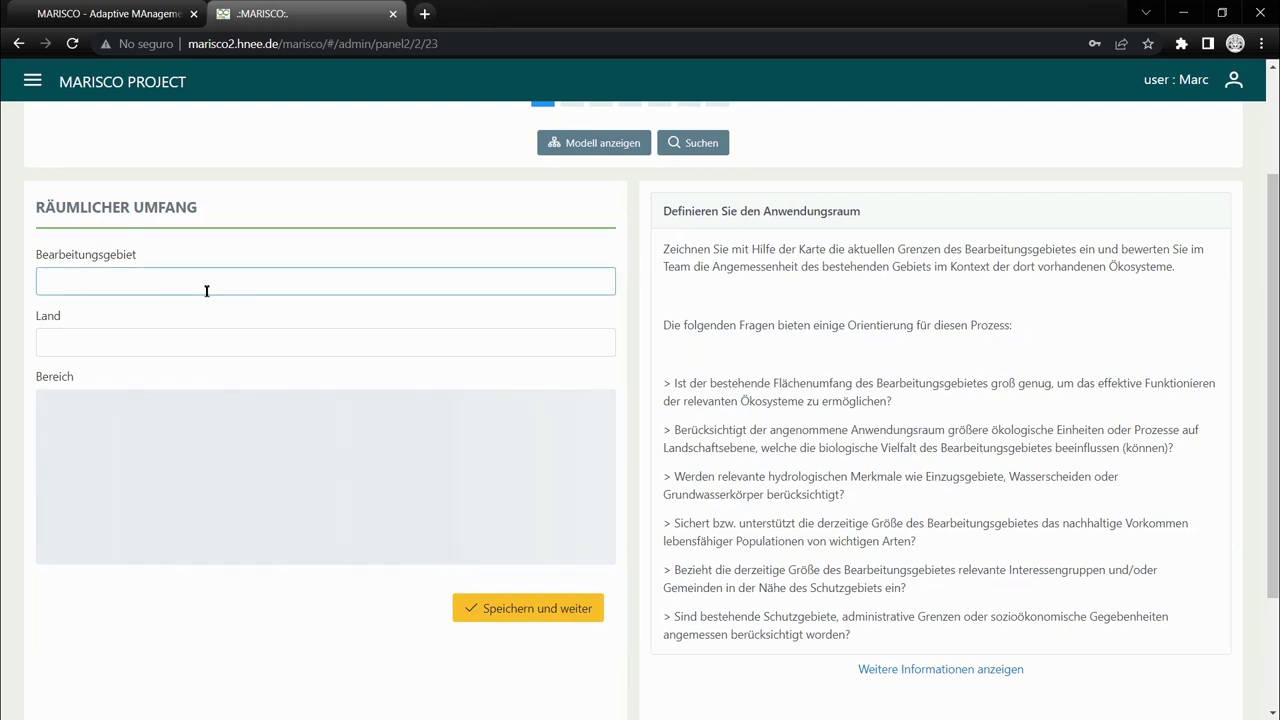
pyautogui.click(204, 286)
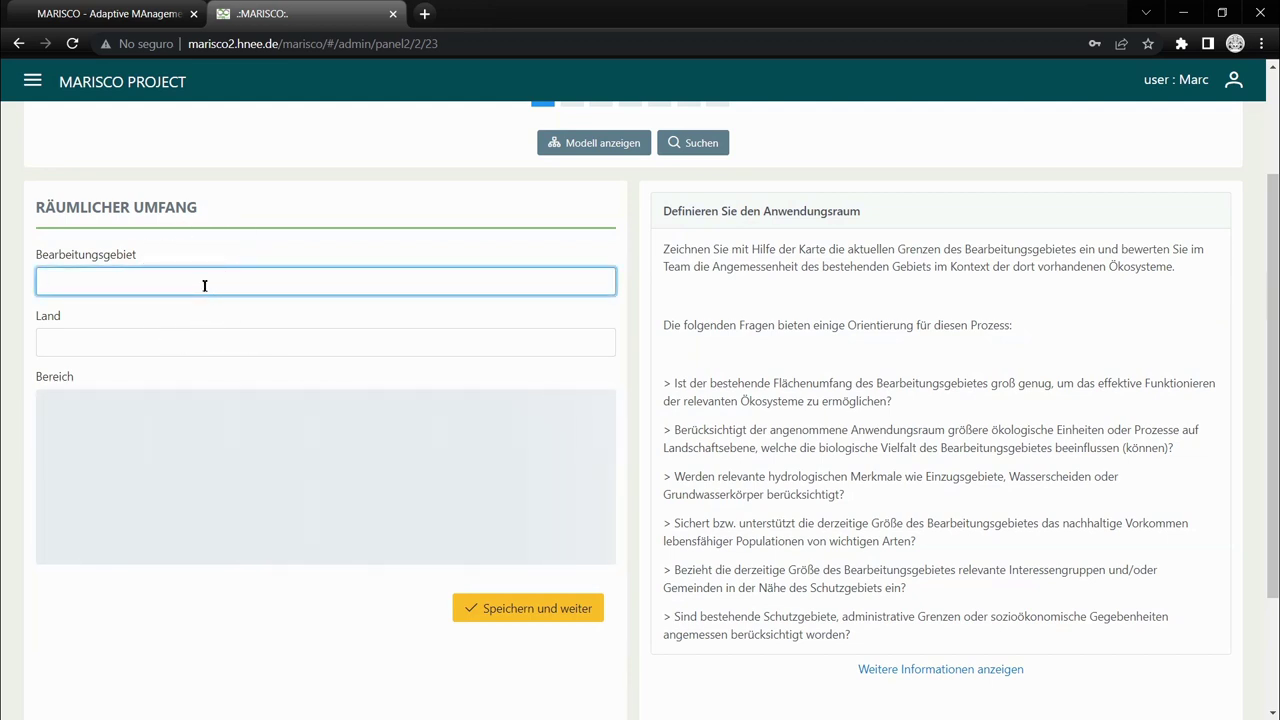
pyautogui.write('Untersuchungsgebiet')
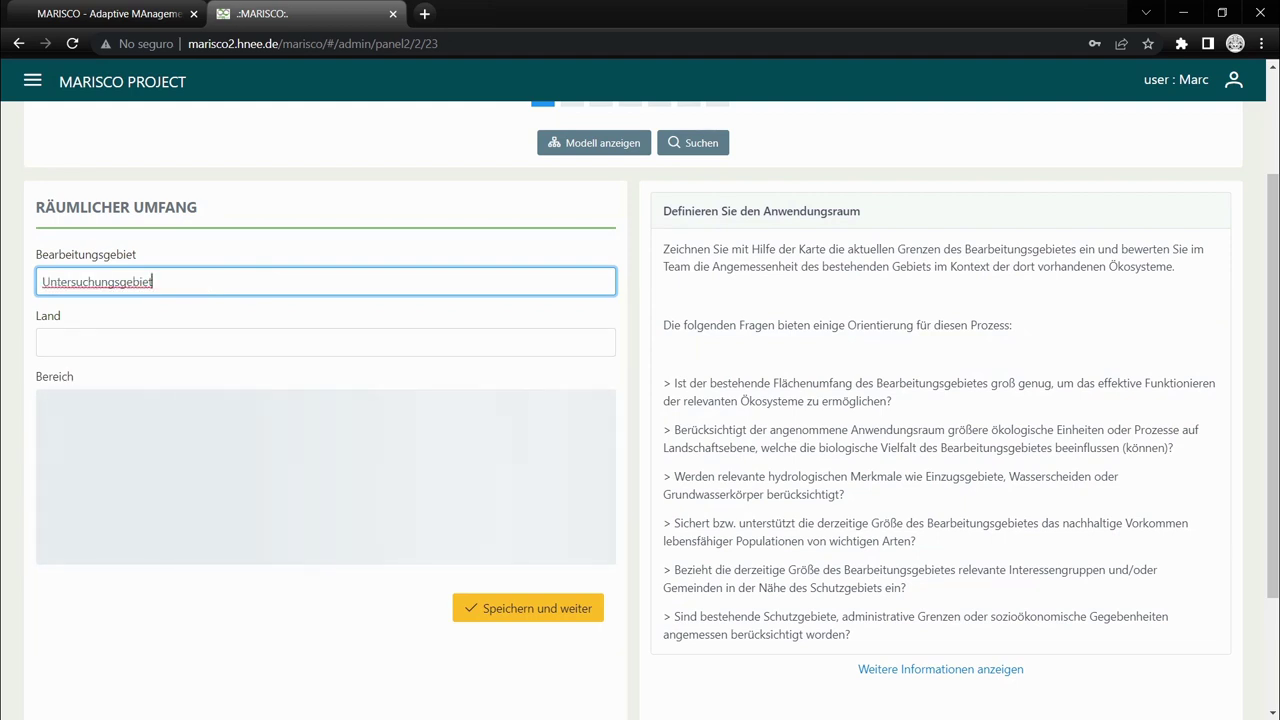
pyautogui.click(215, 344)
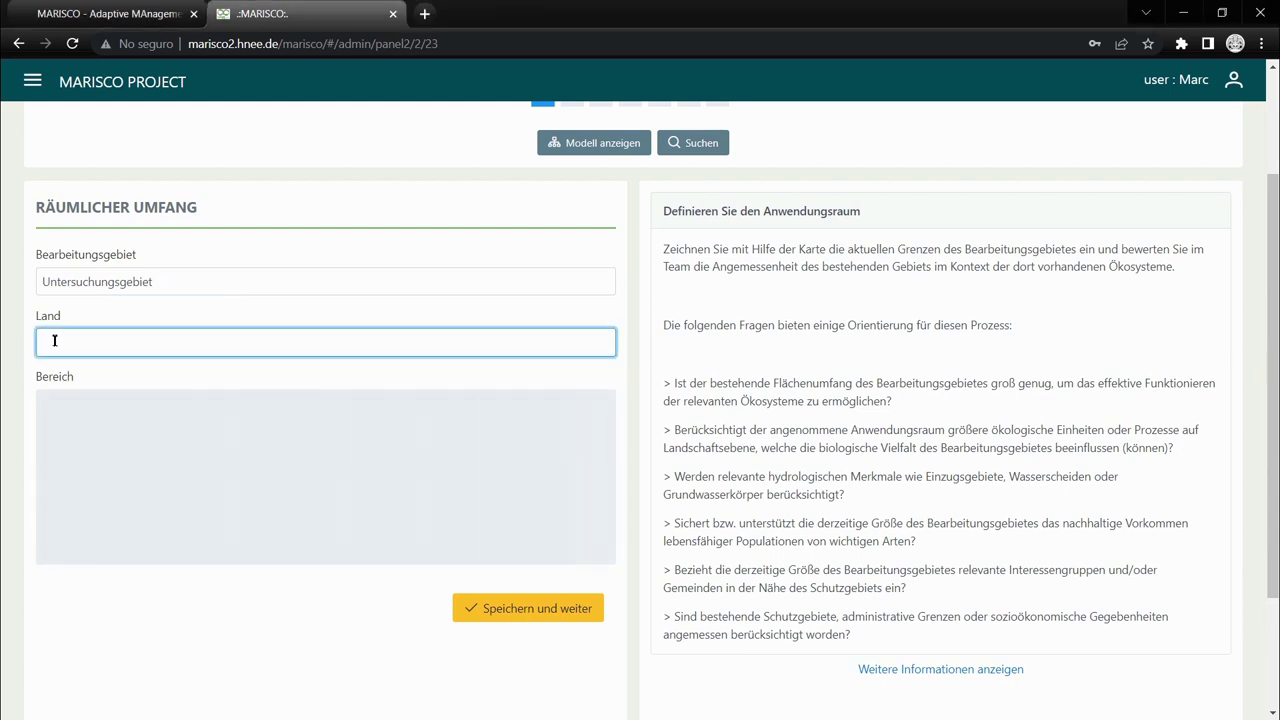
pyautogui.write('Deutschland')
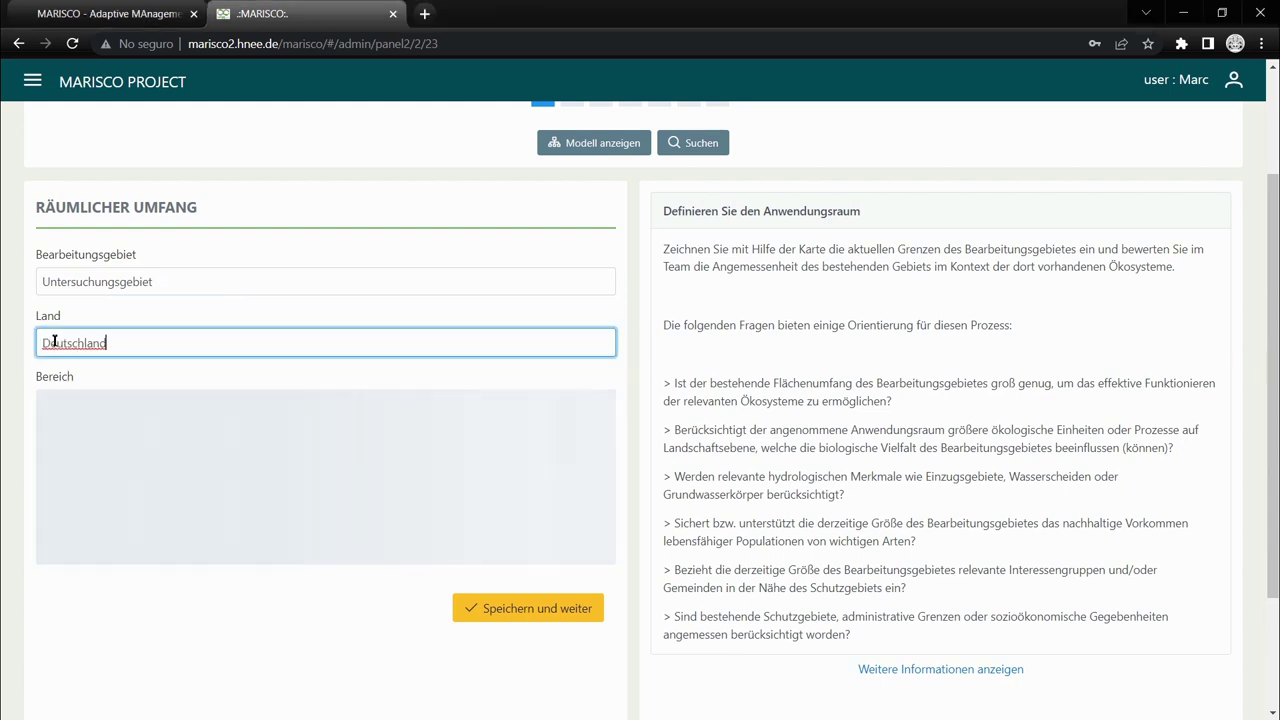
pyautogui.click(519, 608)
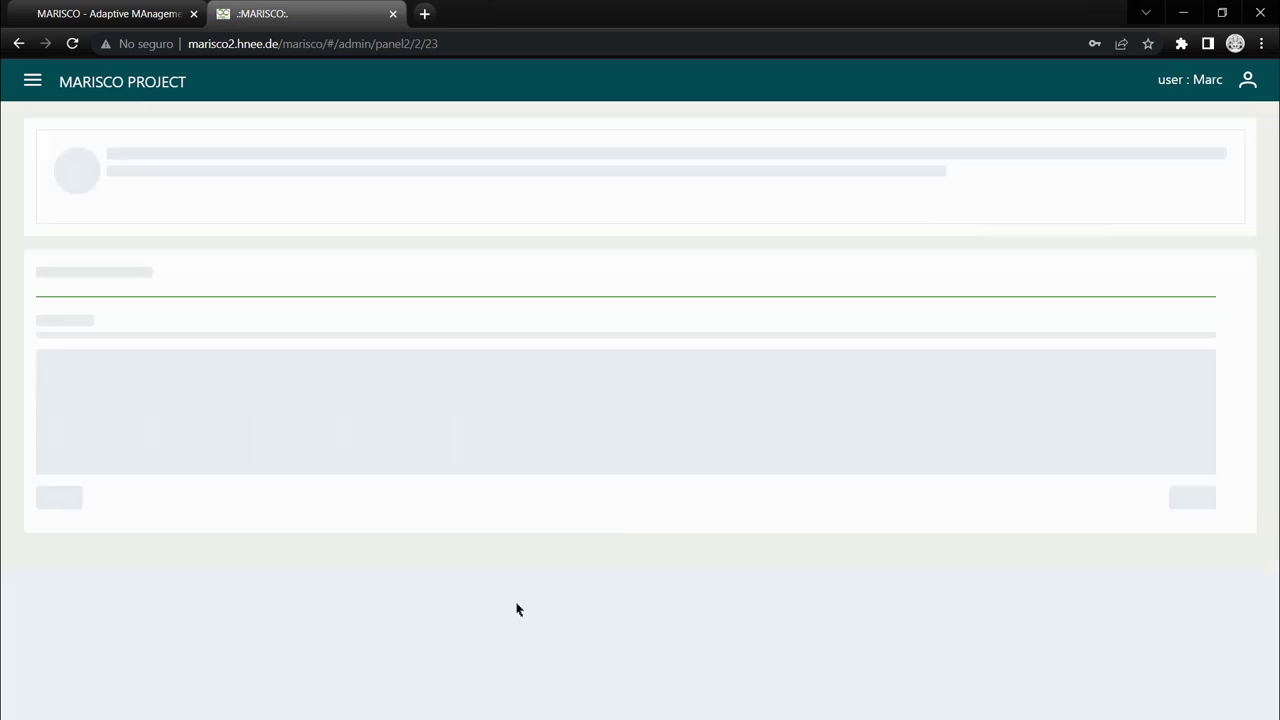